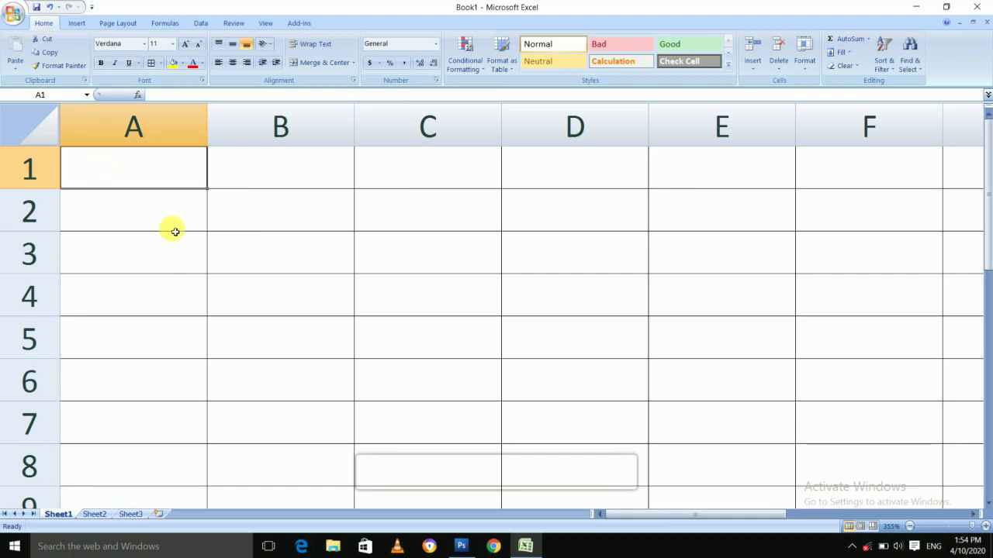
scroll(176, 232, down, 1)
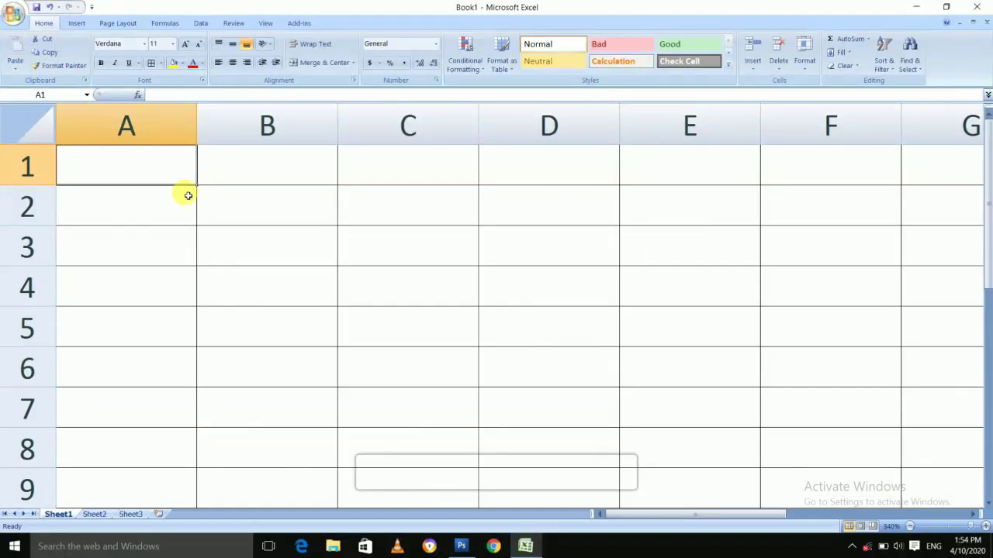
click(297, 246)
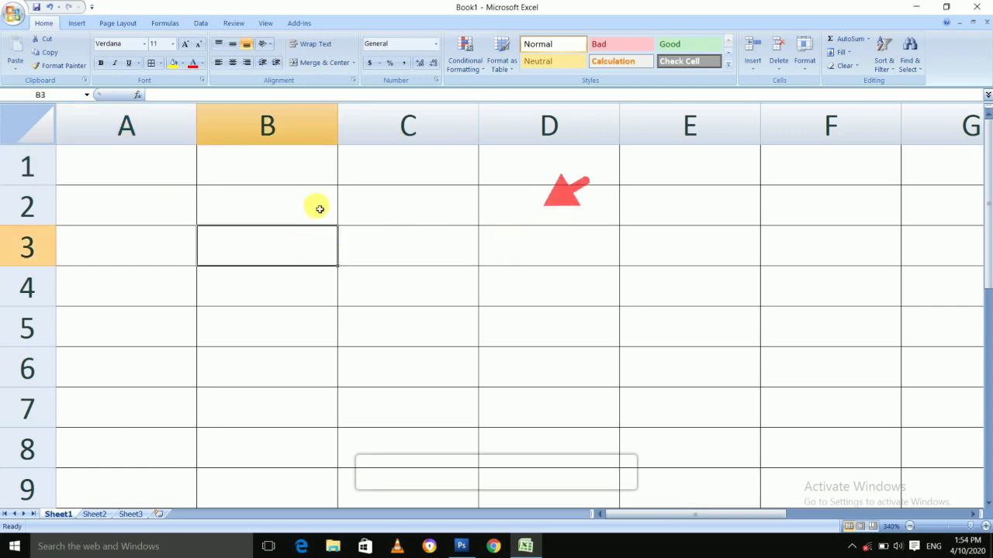
mouse_move(318, 165)
mouse_down()
mouse_move(321, 256)
mouse_move(473, 439)
mouse_up()
click(587, 368)
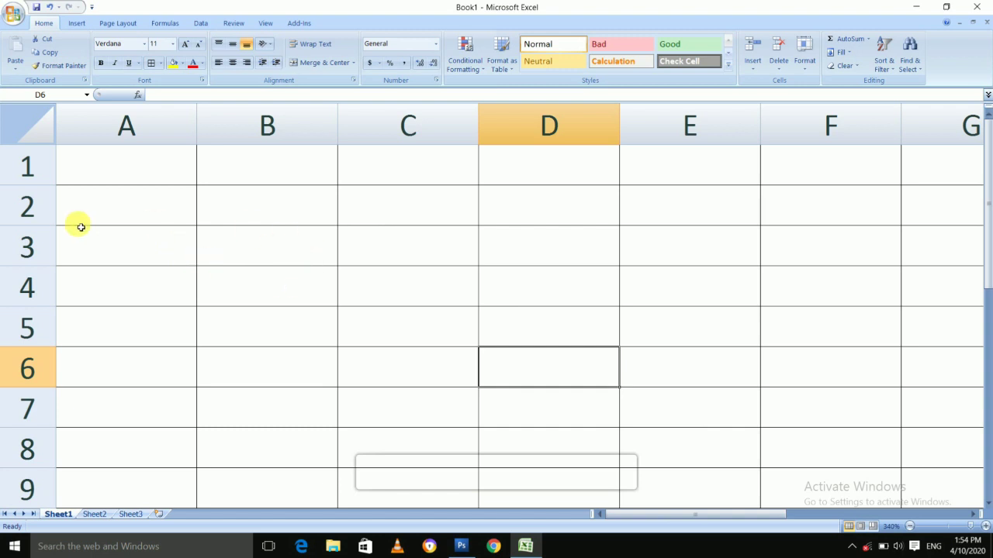
click(149, 257)
click(254, 302)
click(265, 338)
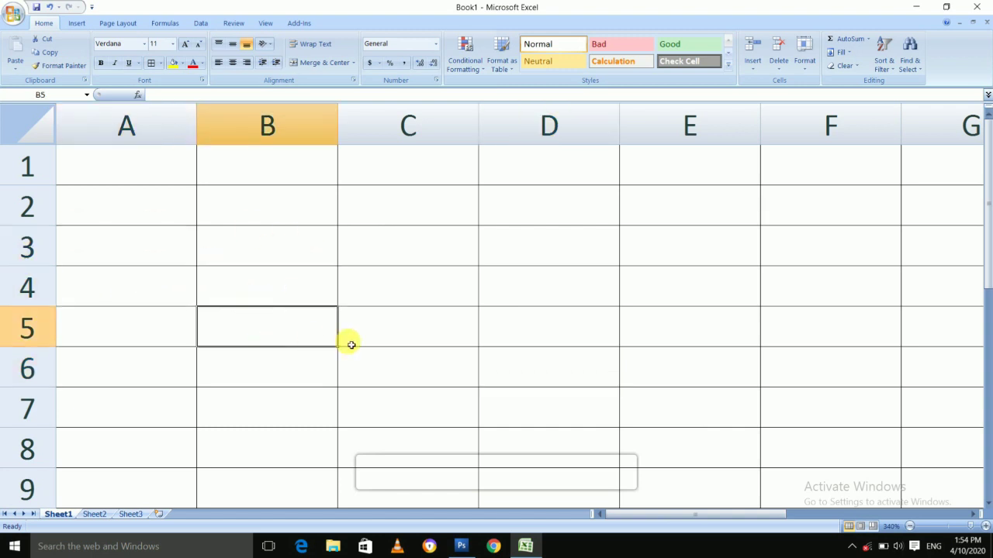
click(381, 375)
click(538, 383)
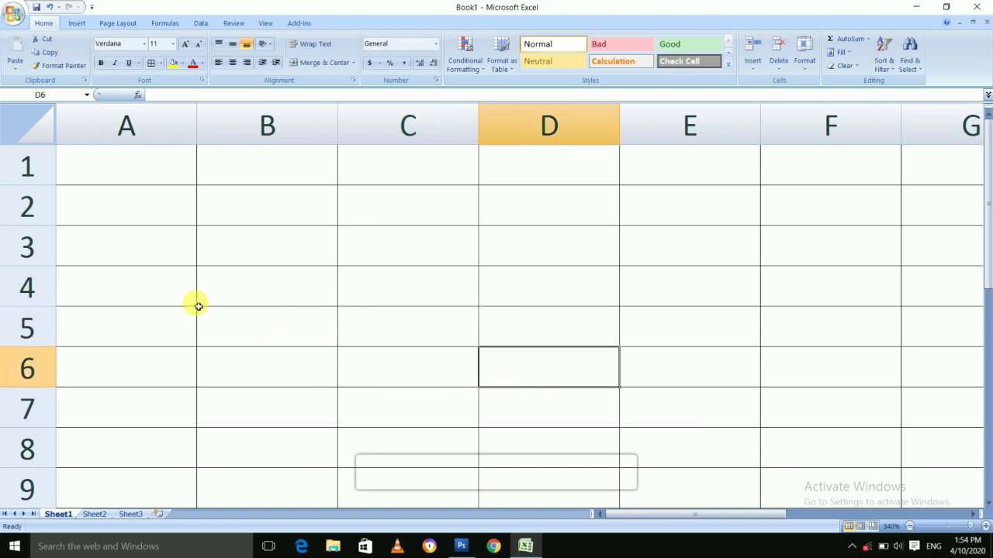
Select all cells from A2 and preview the fonts listed next to Verdana, such as VictorianD and Viking.
click(169, 224)
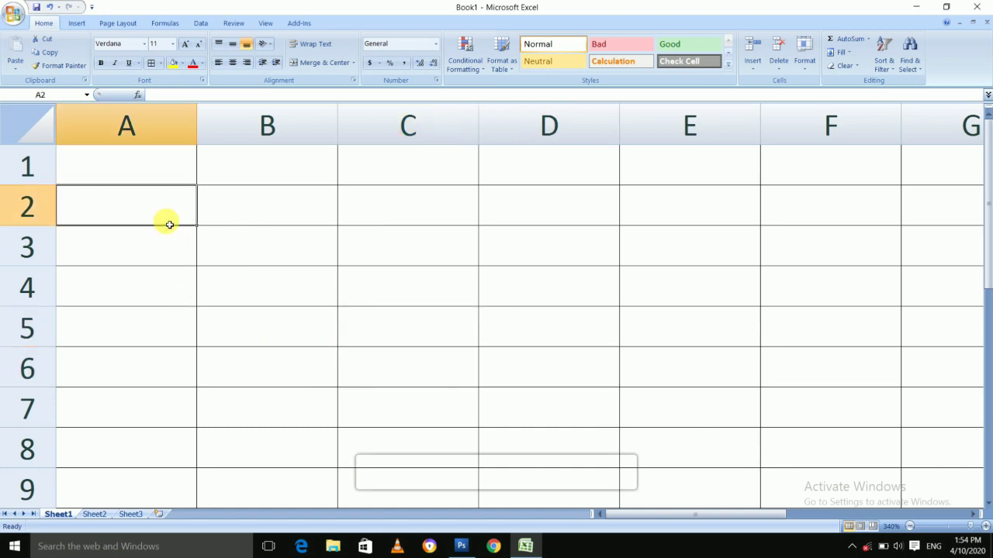
key(ctrl+a)
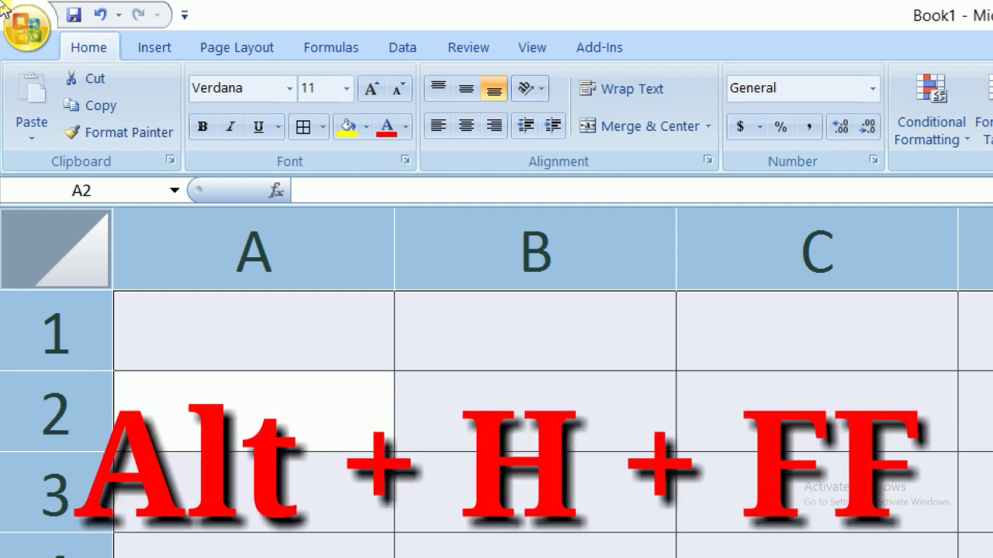
key(alt)
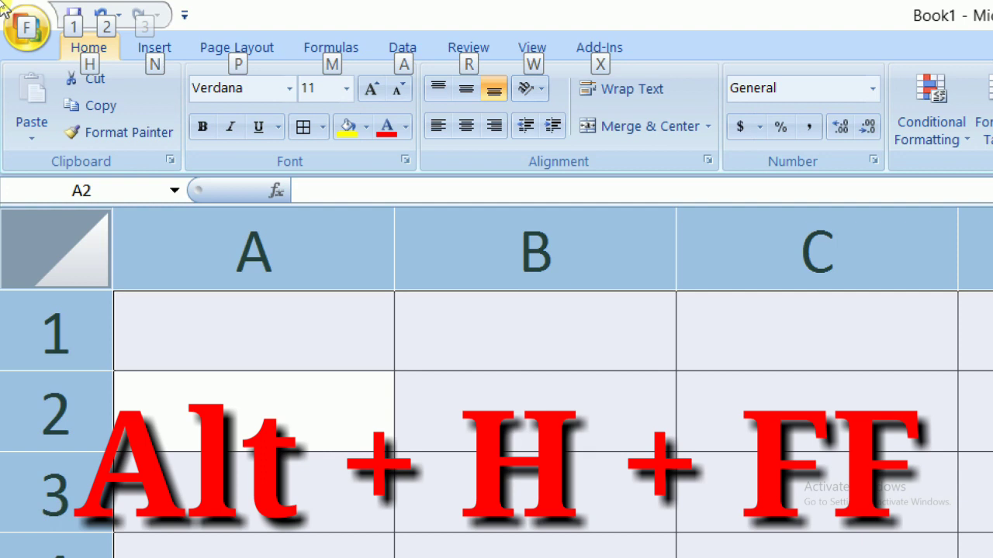
key(Escape)
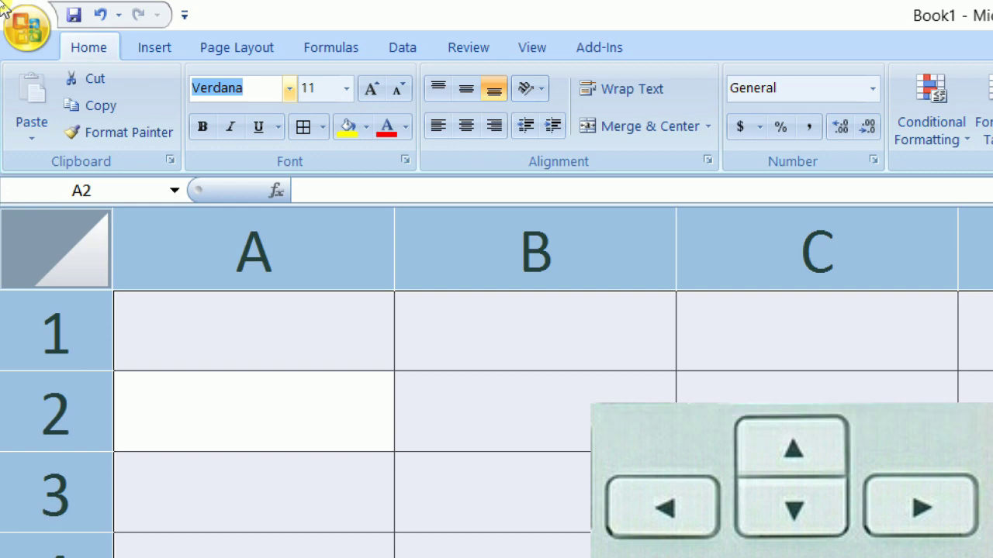
key(alt+Down)
key(Down)
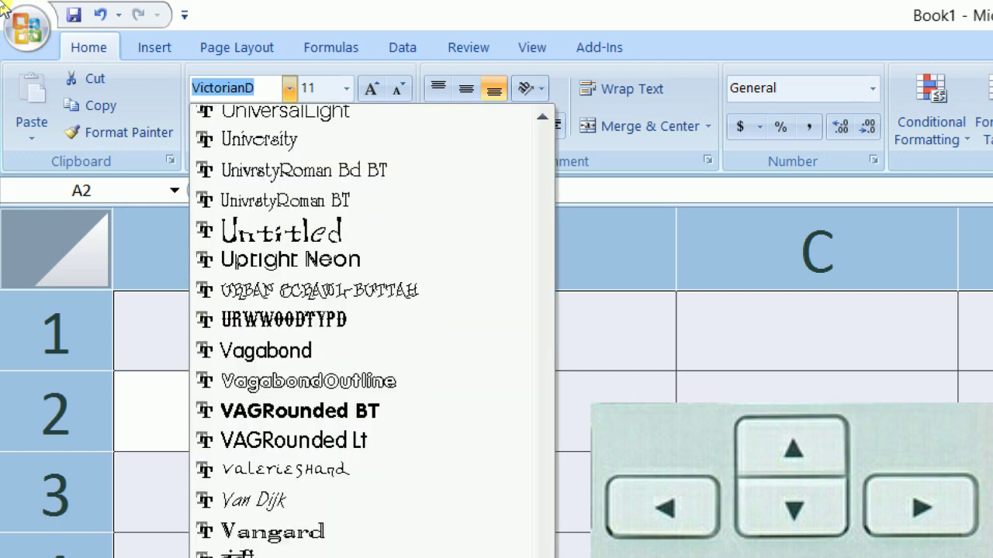
key(Up)
key(Down)
key(Up)
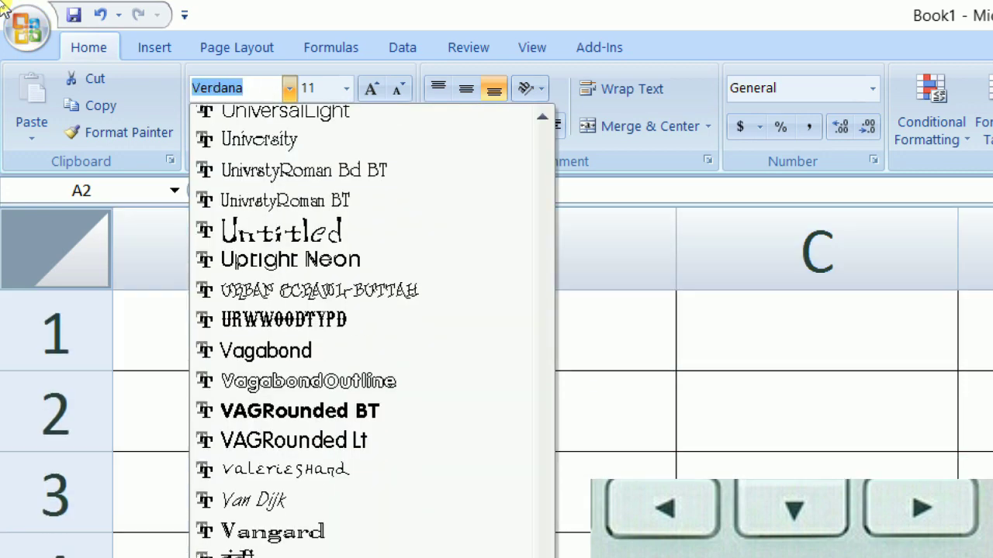
key(Down)
key(Down)
key(Down)
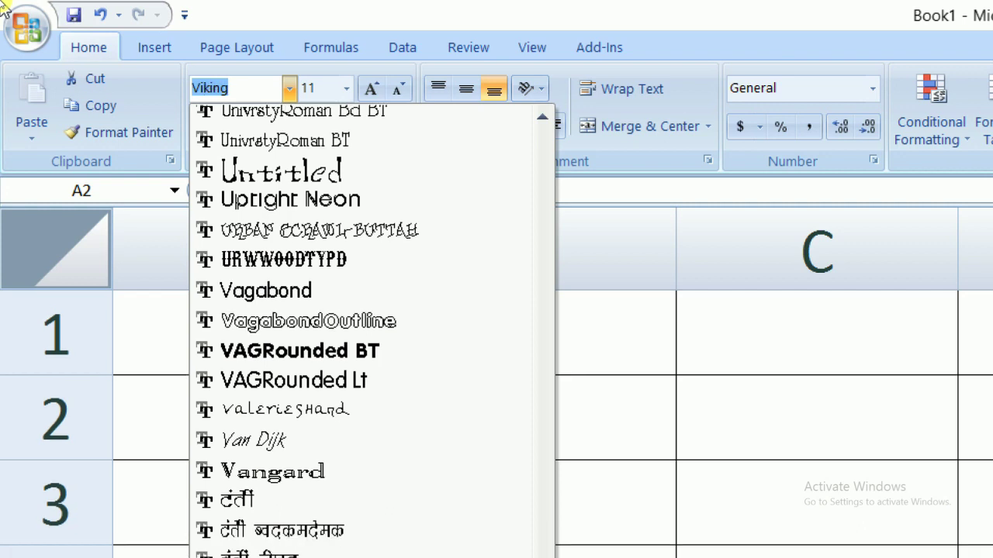
Set the font of all selected cells to Verdana.
text(Verd)
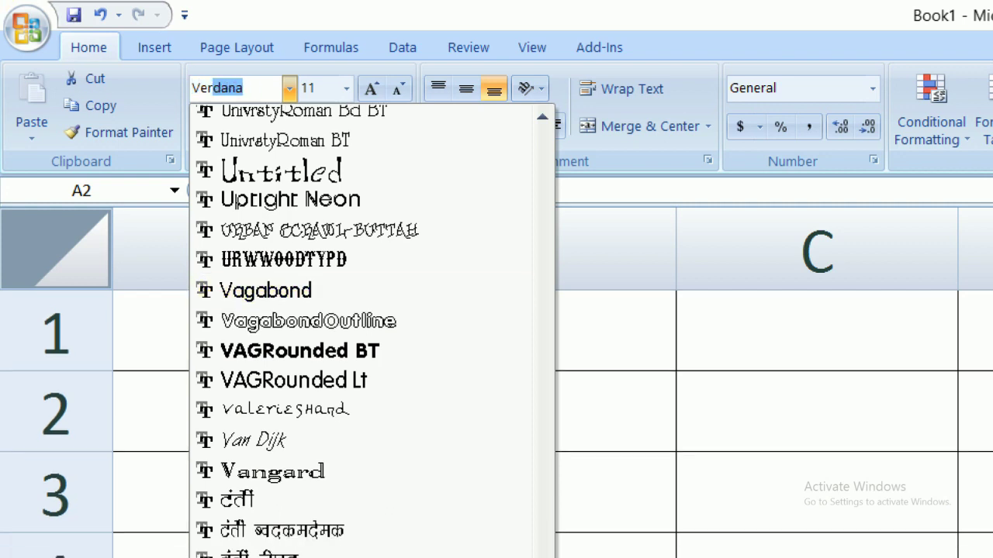
text(ana)
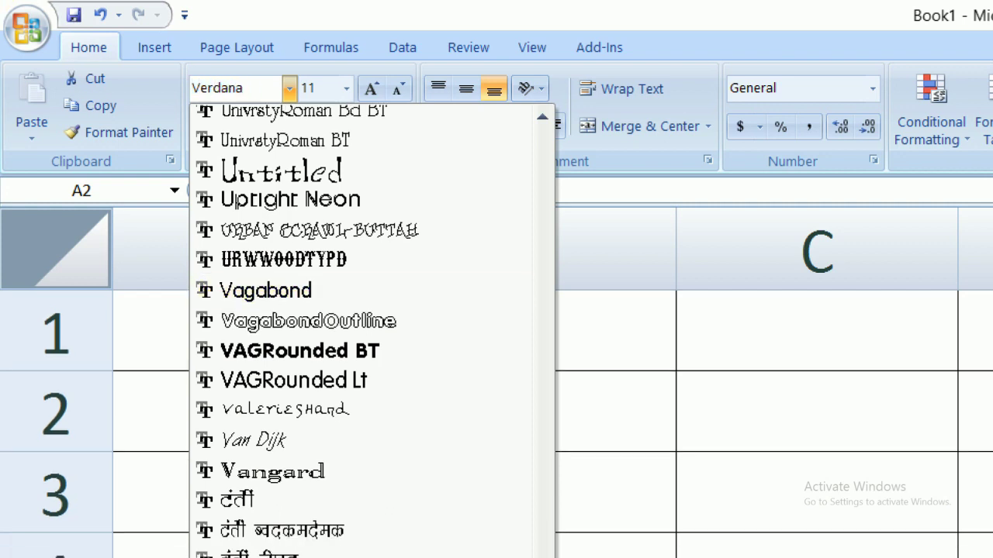
key(Return)
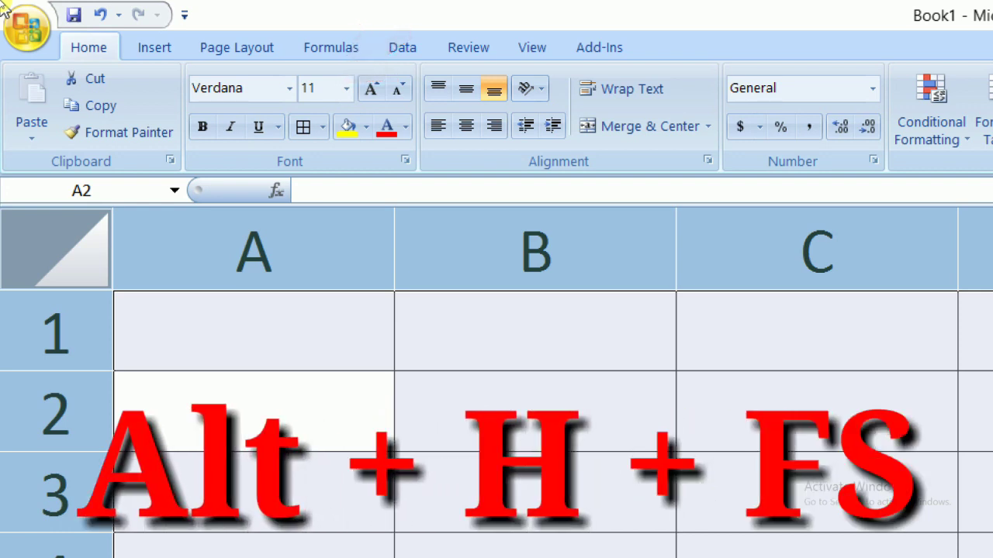
Preview font sizes 14 and 10 on all selected cells and apply size 11.
key(alt)
key(h)
key(f)
key(s)
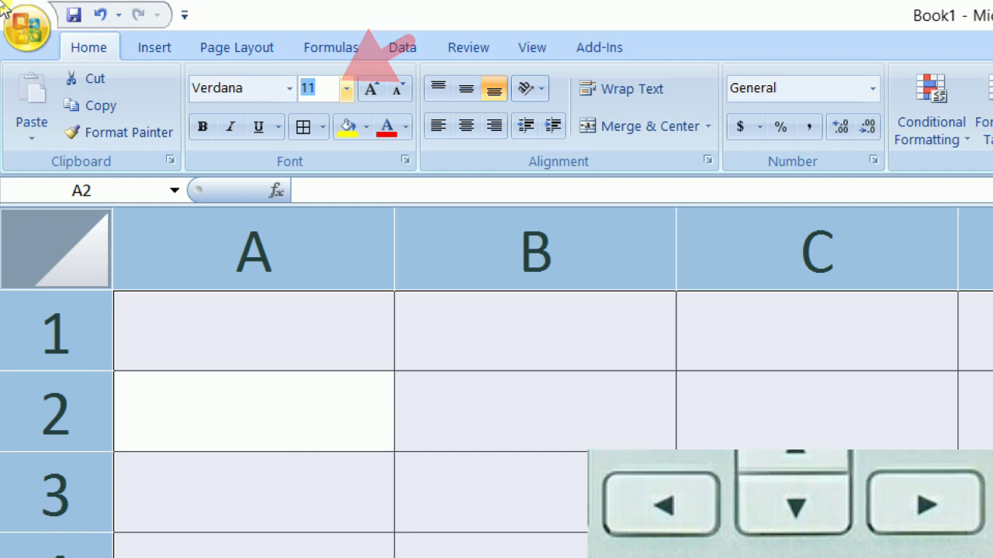
key(Down)
key(Down)
key(Down)
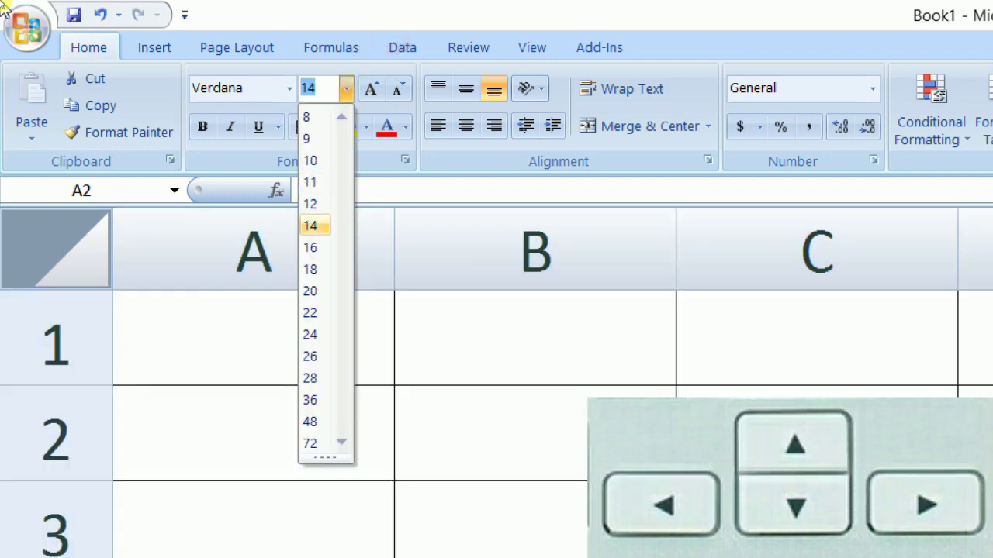
key(Up)
key(Up)
key(Up)
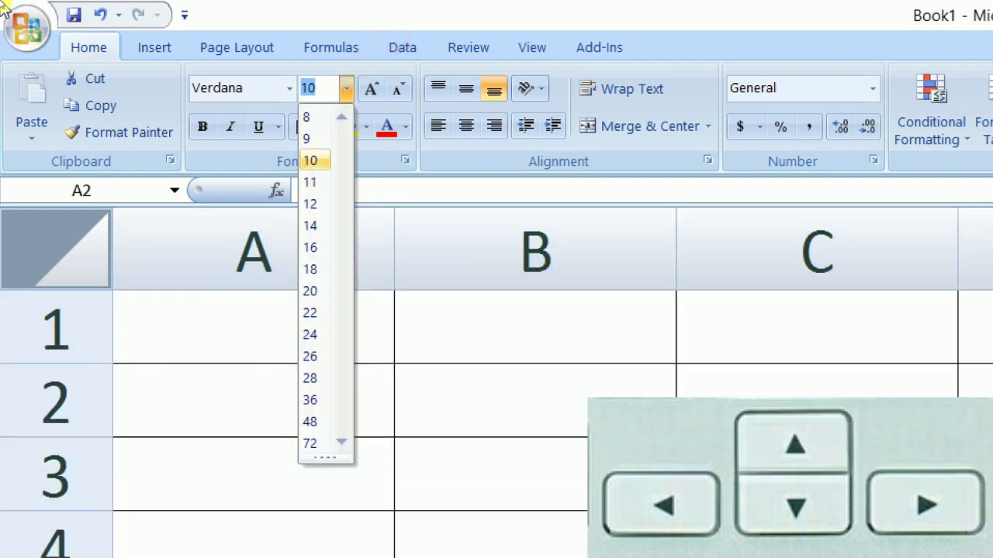
key(Down)
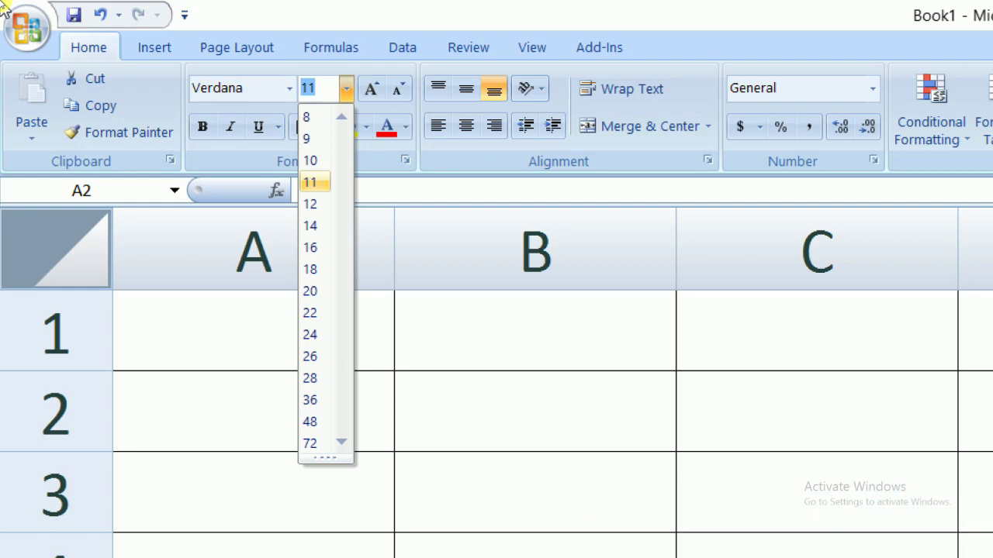
key(Return)
With the whole sheet selected, examine the font, font style and size settings in Format Cells without changing anything.
key(ctrl+a)
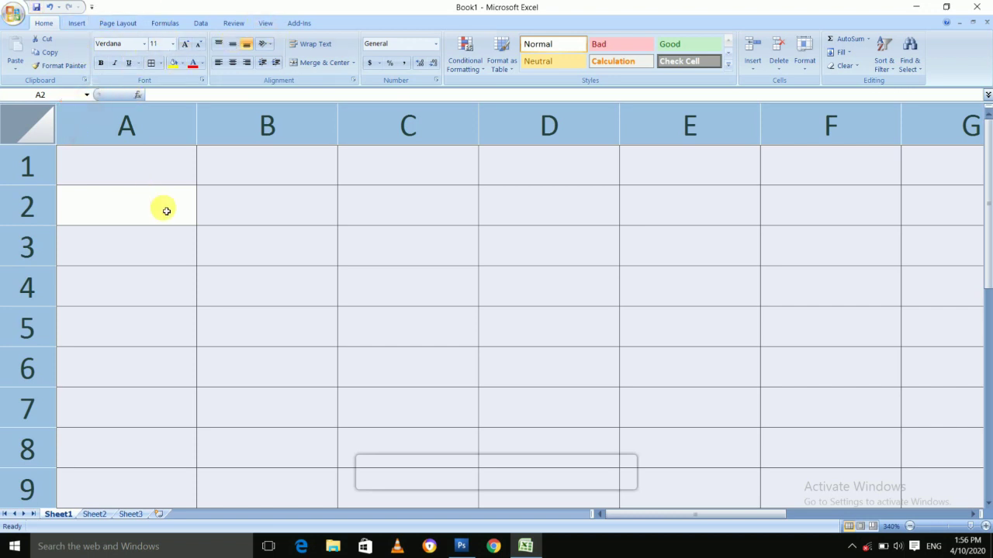
key(ctrl+shift+f)
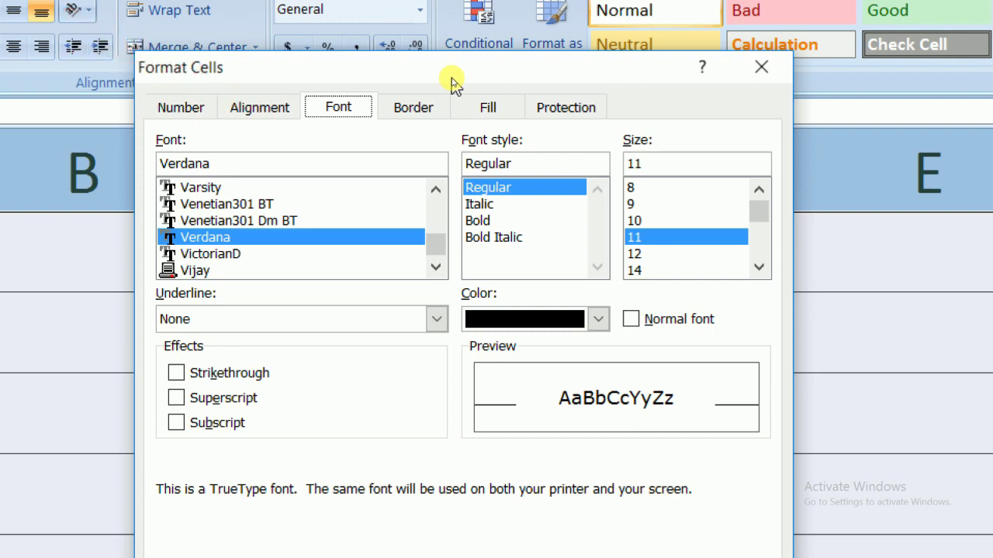
key(Tab)
key(Tab)
key(Tab)
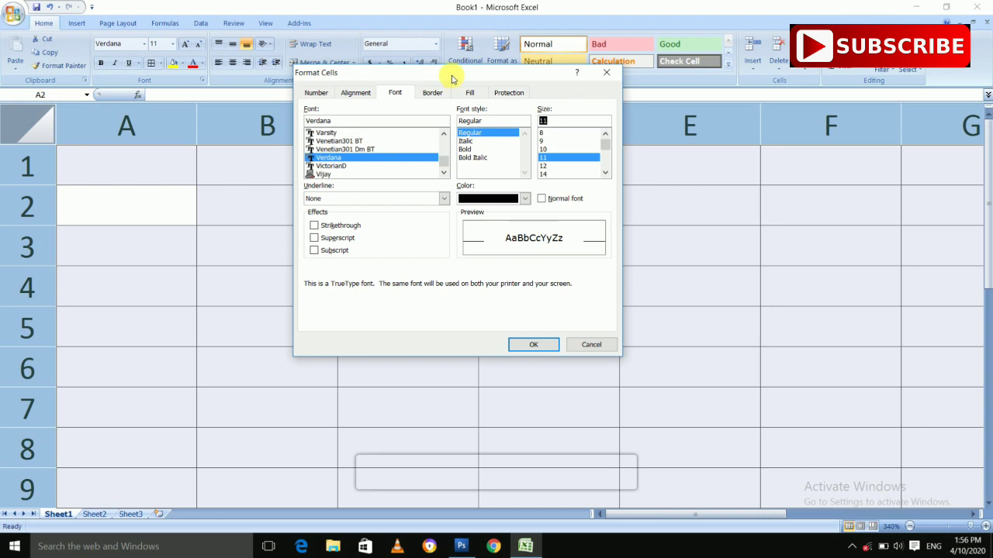
click(604, 74)
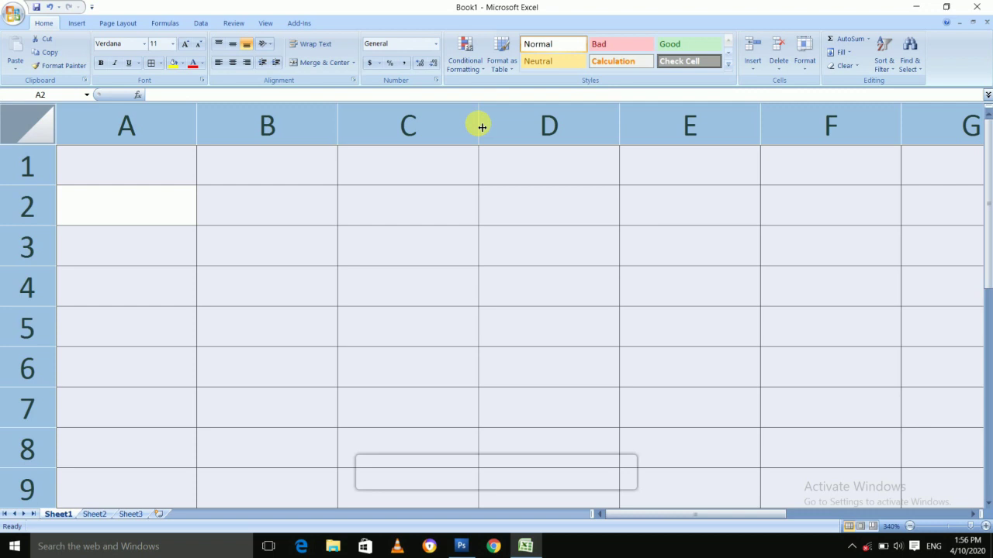
key(ctrl+1)
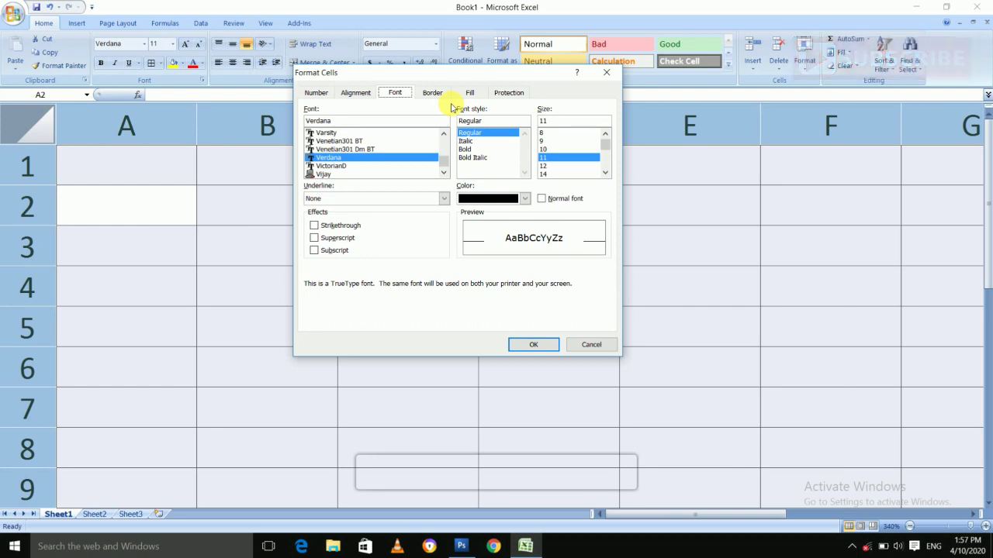
key(Escape)
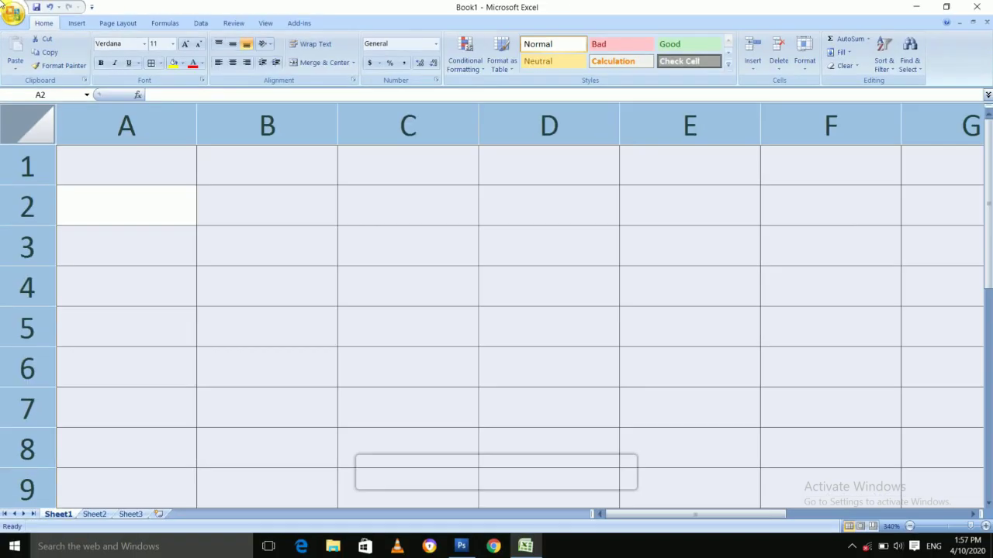
Enter the text "Skill Knowledge" in cell B3.
click(256, 246)
text(Sk)
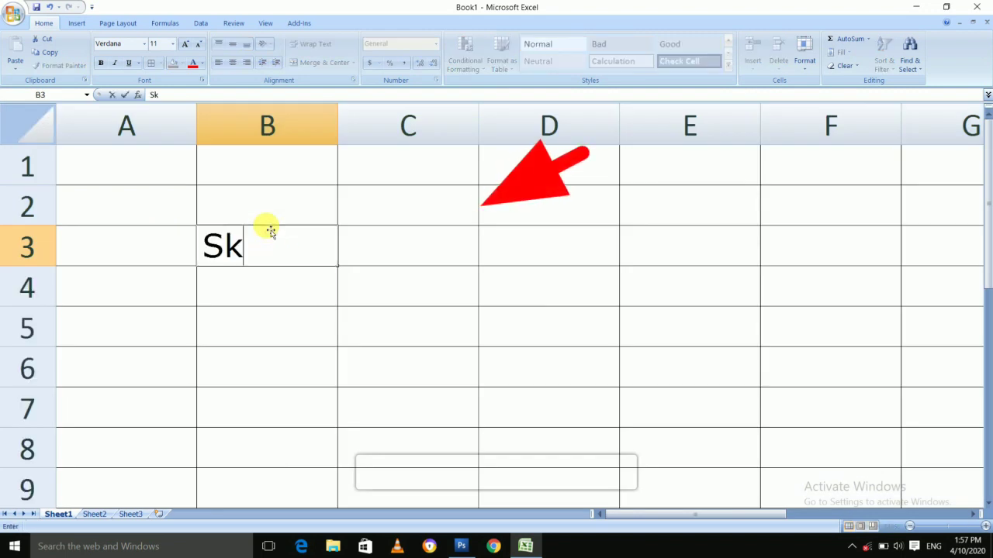
text(ill Knowledge)
key(Return)
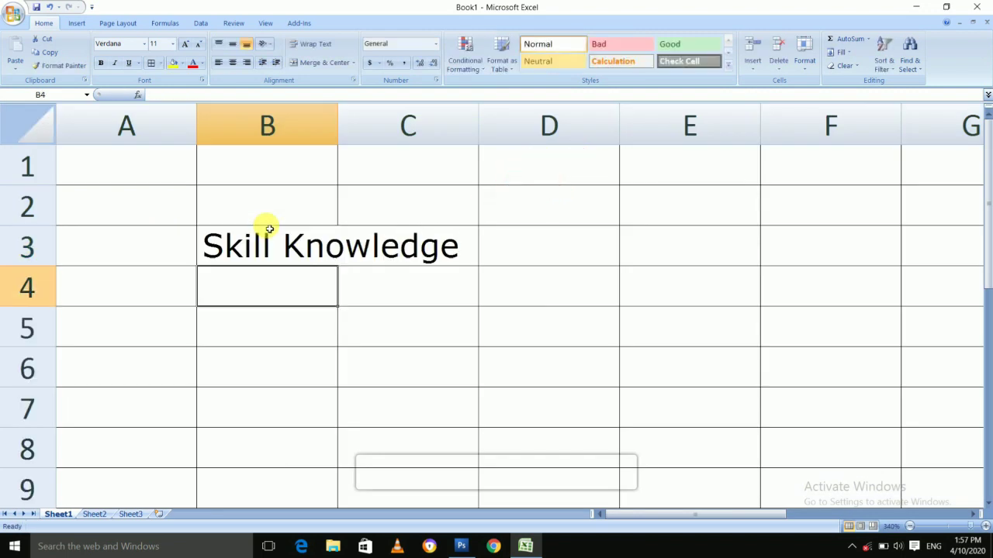
Format the "Skill Knowledge" text in cell B3 as bold, italic and underlined.
click(257, 244)
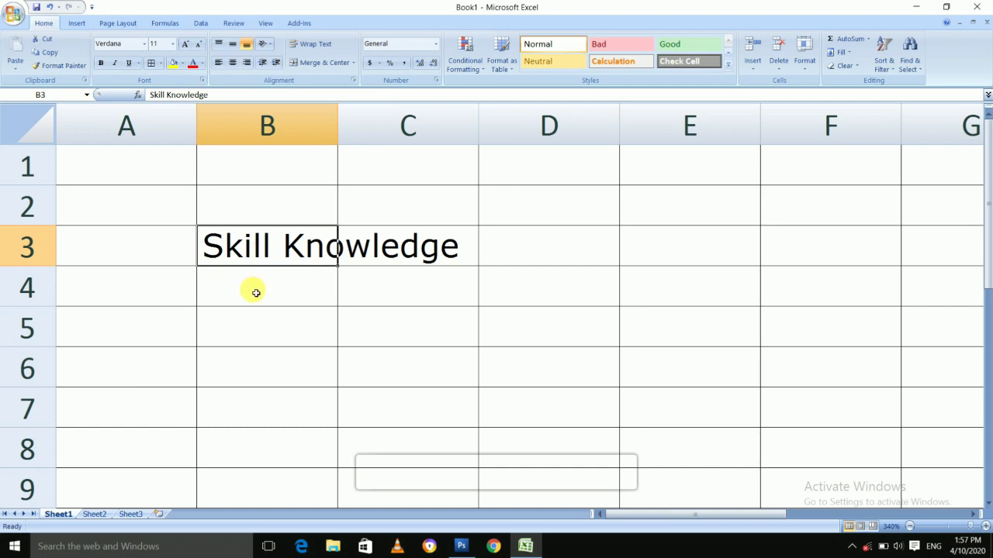
key(ctrl+b)
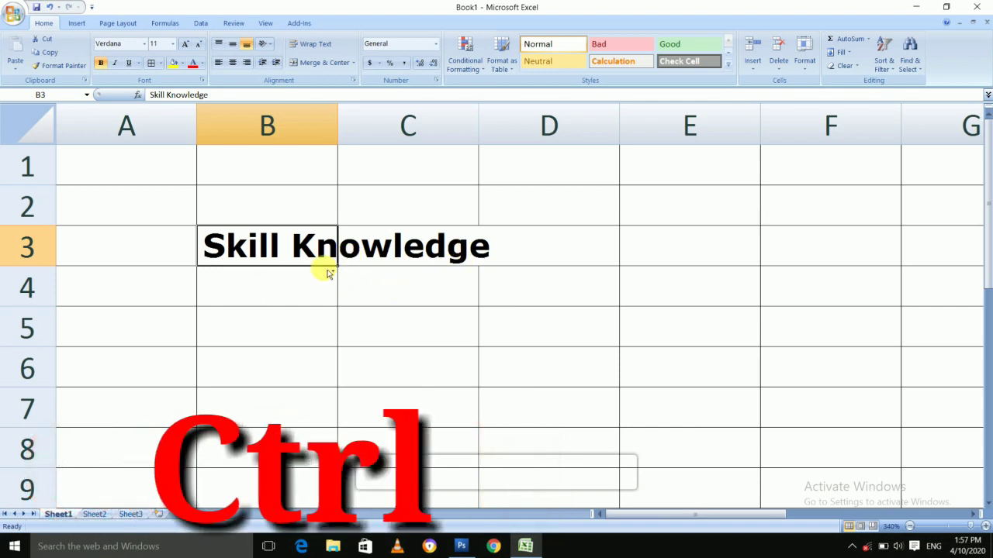
key(ctrl+i)
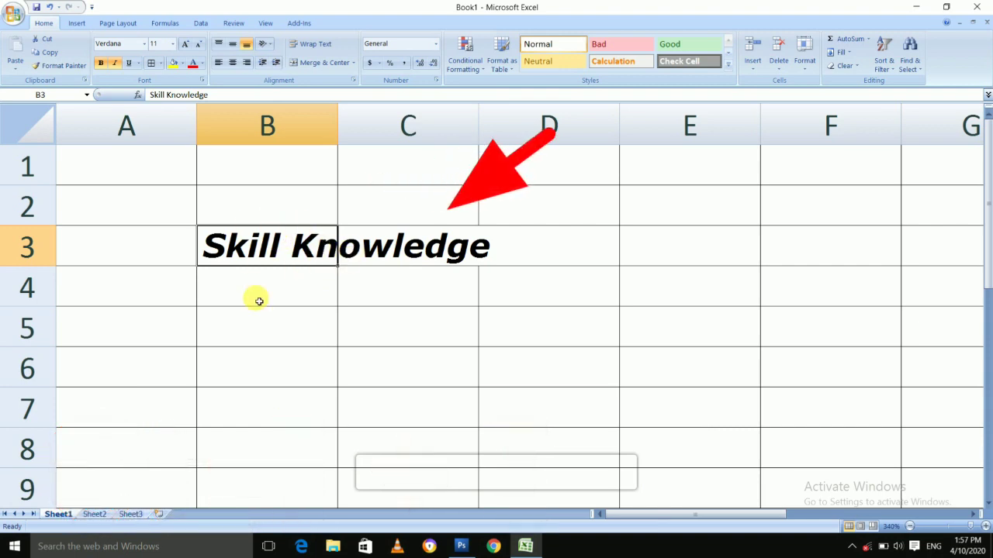
key(ctrl+u)
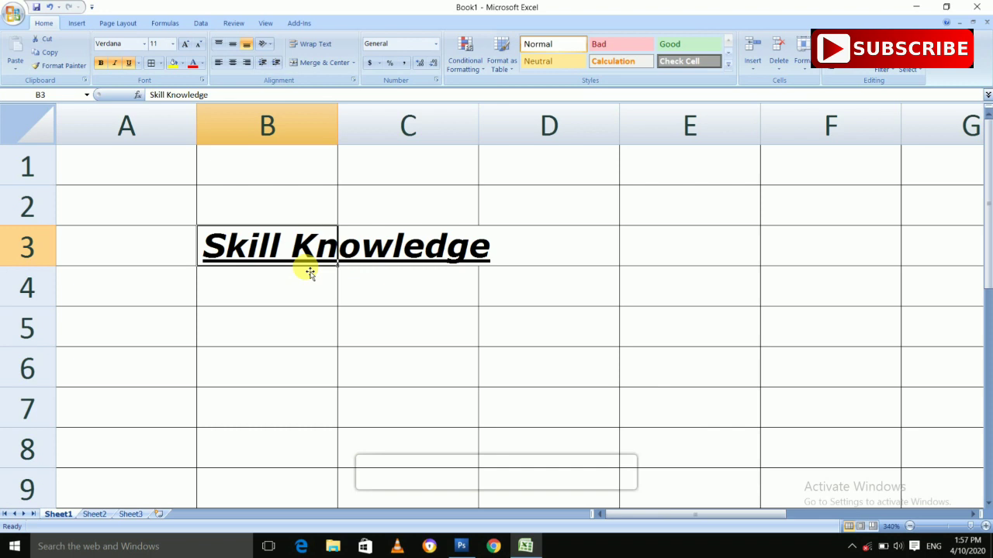
Select the range A35:C38 and look through the available border options without applying one.
scroll(336, 301, down, 15)
scroll(337, 302, up, 4)
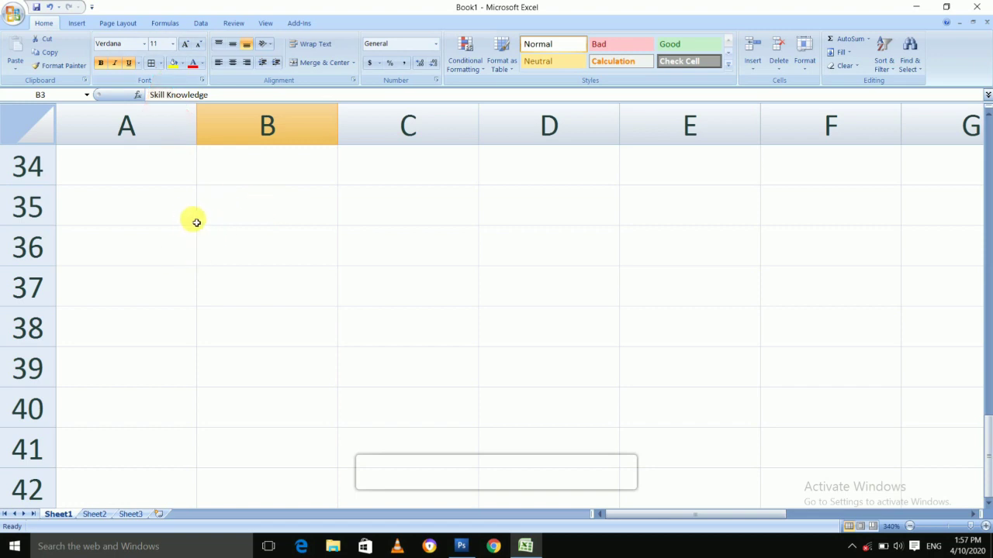
click(235, 222)
drag(191, 215, 415, 324)
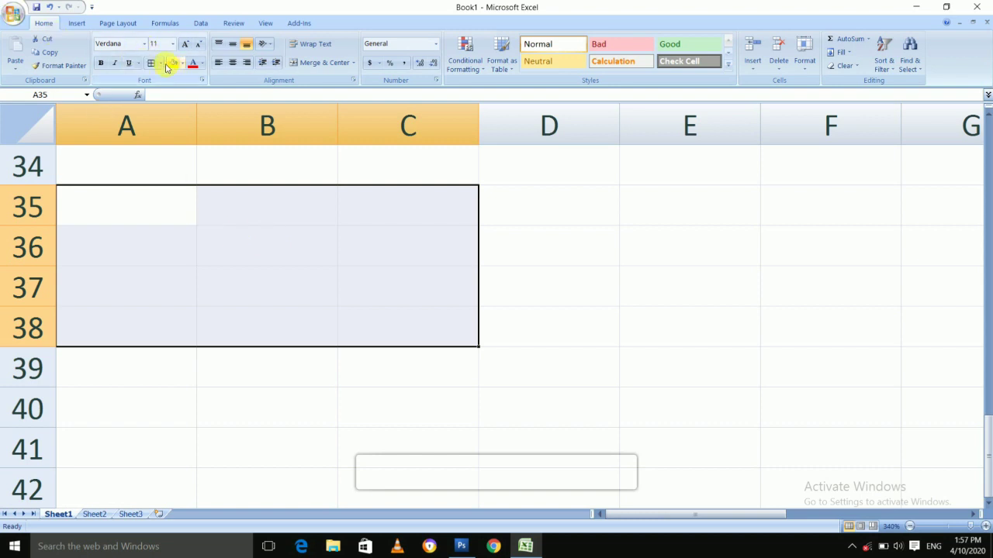
click(164, 66)
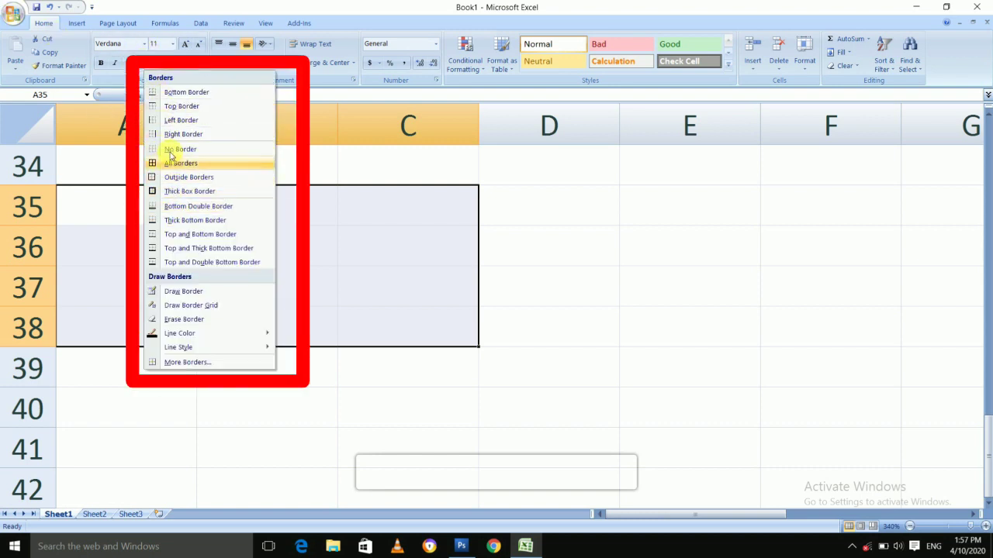
click(266, 191)
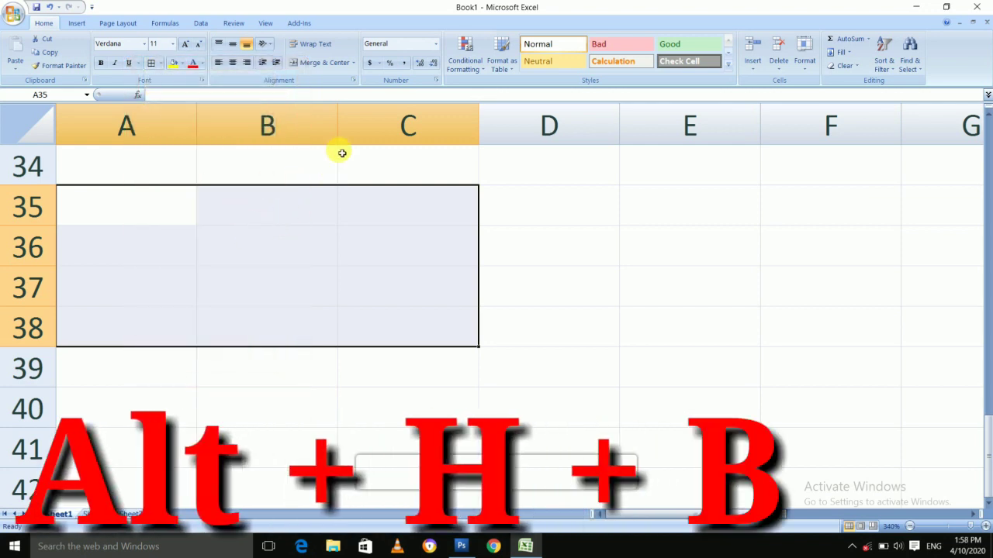
Apply All Borders to the selected range A35:C38.
key(alt)
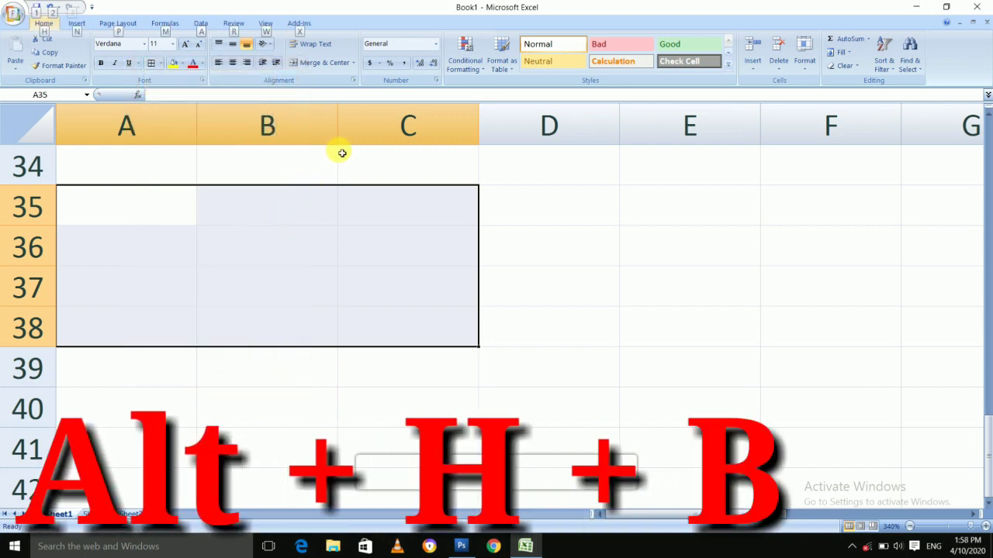
key(h)
key(b)
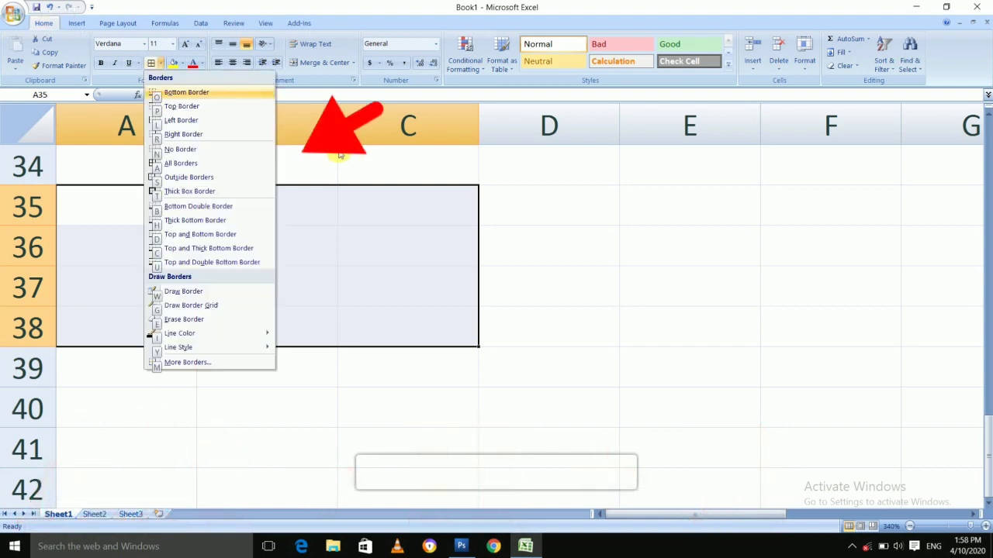
key(Down)
key(Down)
key(Down)
key(Down)
key(Down)
key(Down)
key(Down)
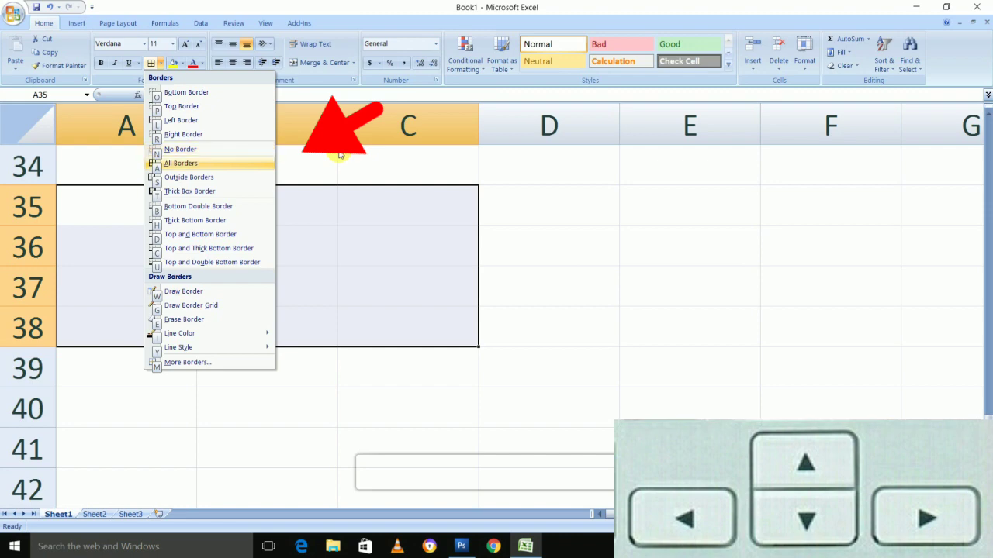
key(Up)
key(Up)
key(Up)
key(Up)
key(Up)
key(Down)
key(Down)
key(Down)
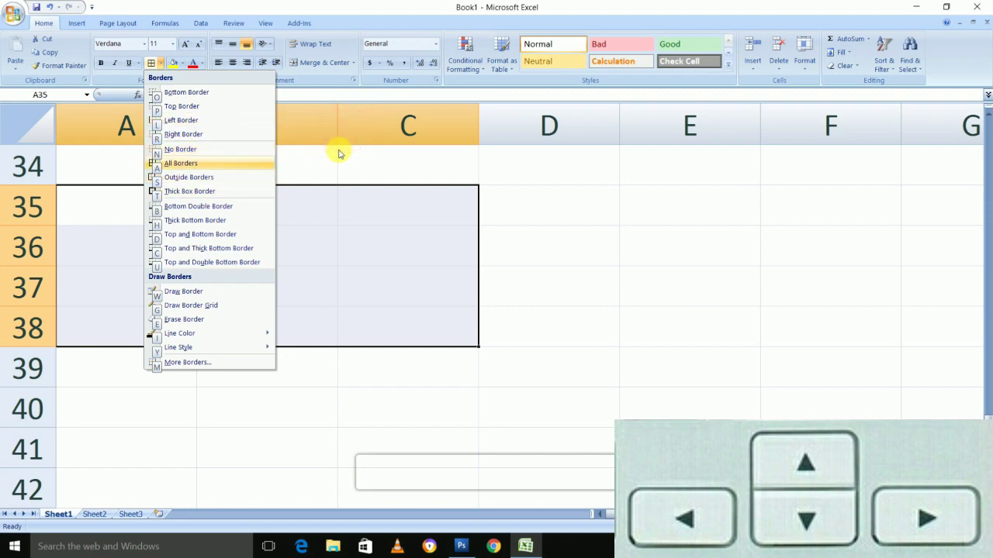
key(Return)
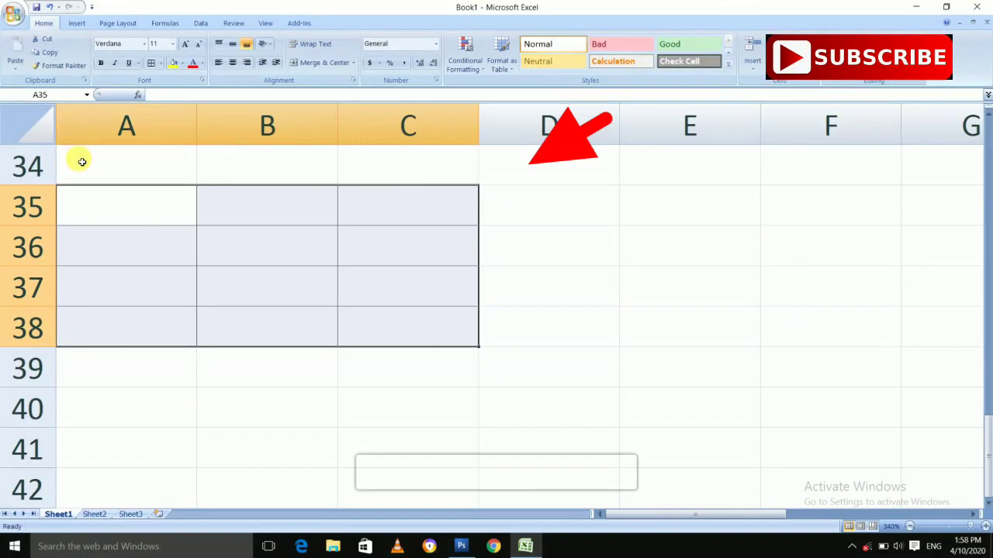
Enter the person's first name followed by the word "Typist" in cell B36.
click(220, 255)
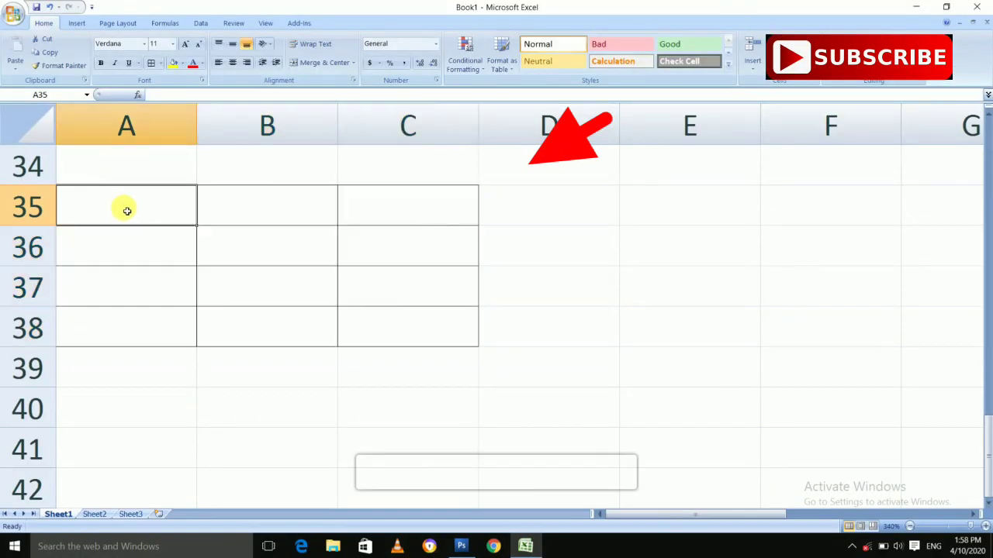
click(270, 255)
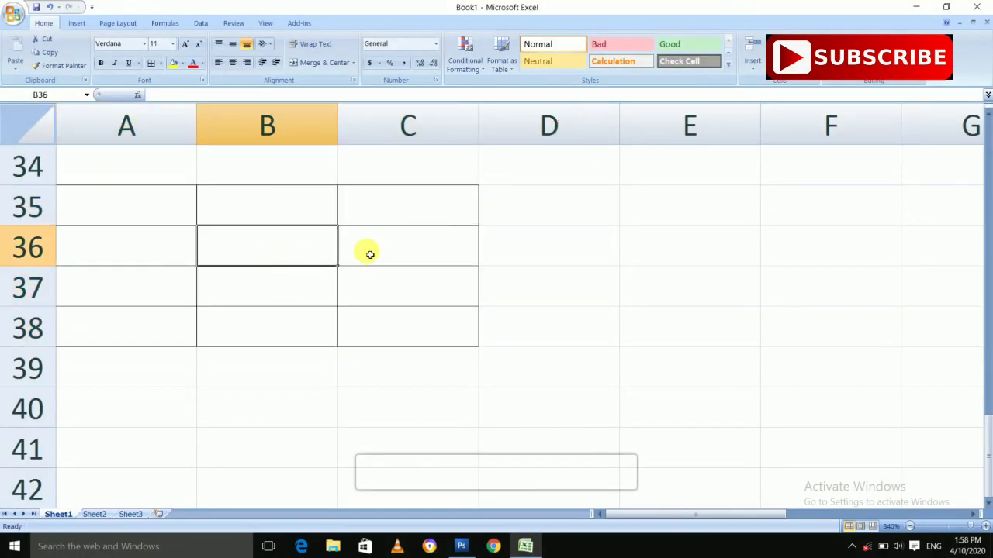
text(Gufran Ty)
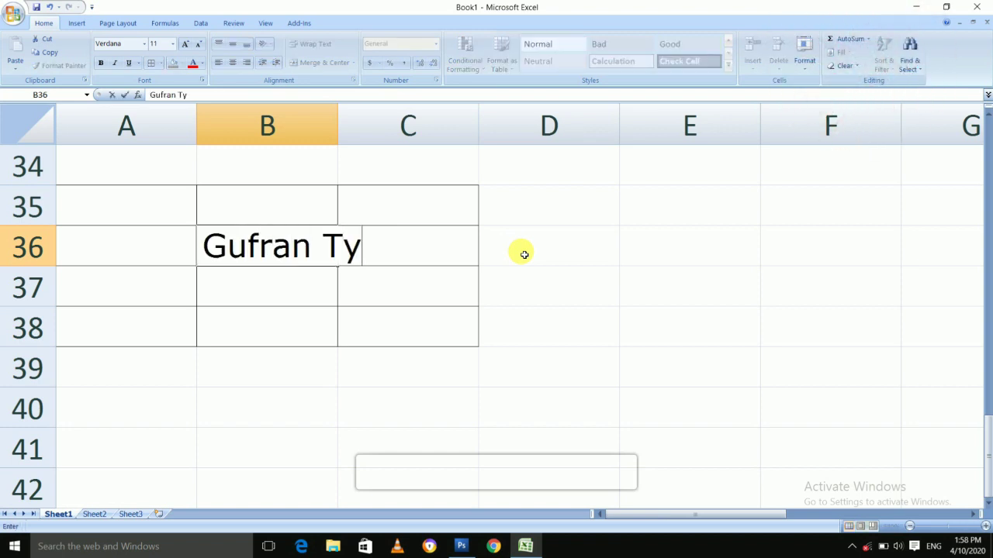
text(pist)
key(Return)
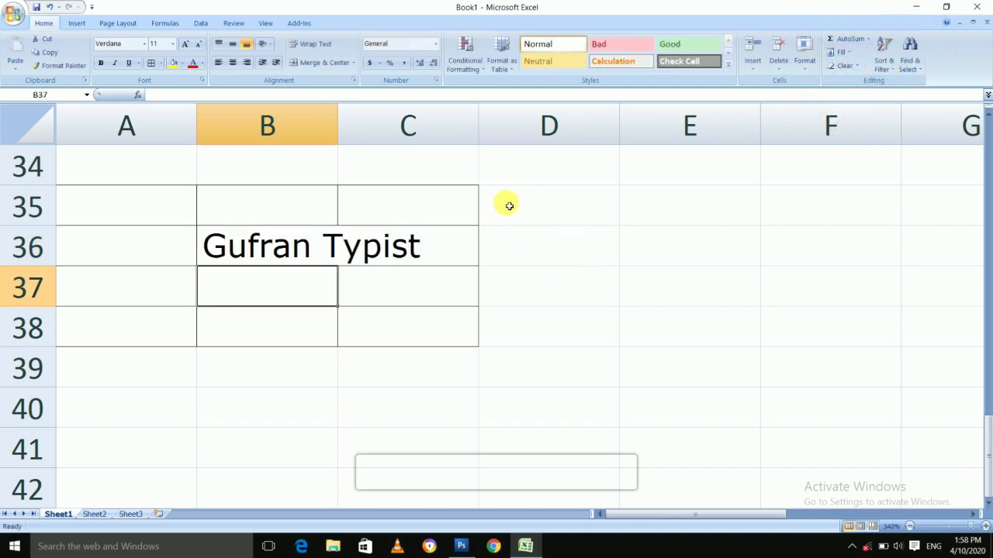
Fill the bordered range A35:C38 with the light blue theme colour, the second shade under the dark blue.
click(168, 182)
drag(148, 200, 410, 335)
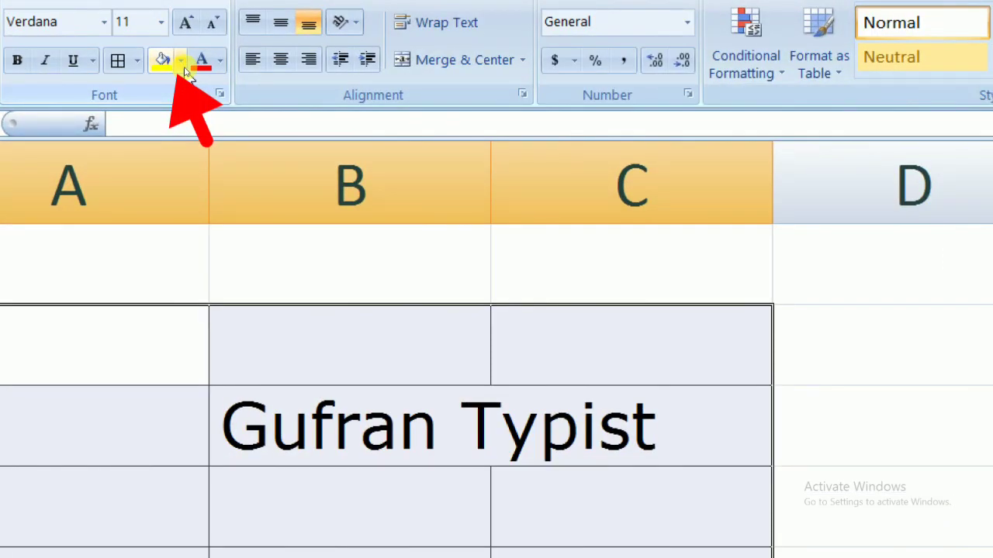
click(184, 69)
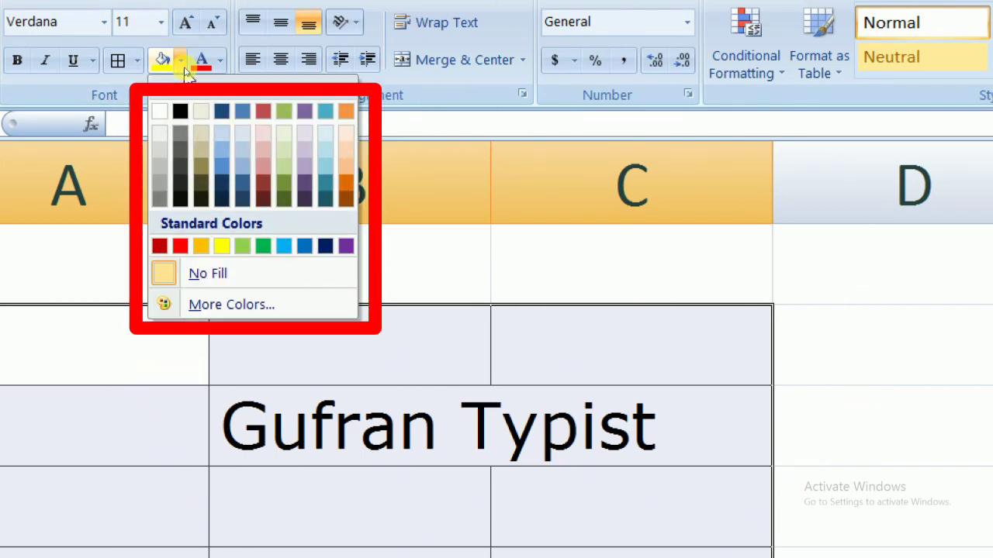
key(Right)
key(Right)
key(Right)
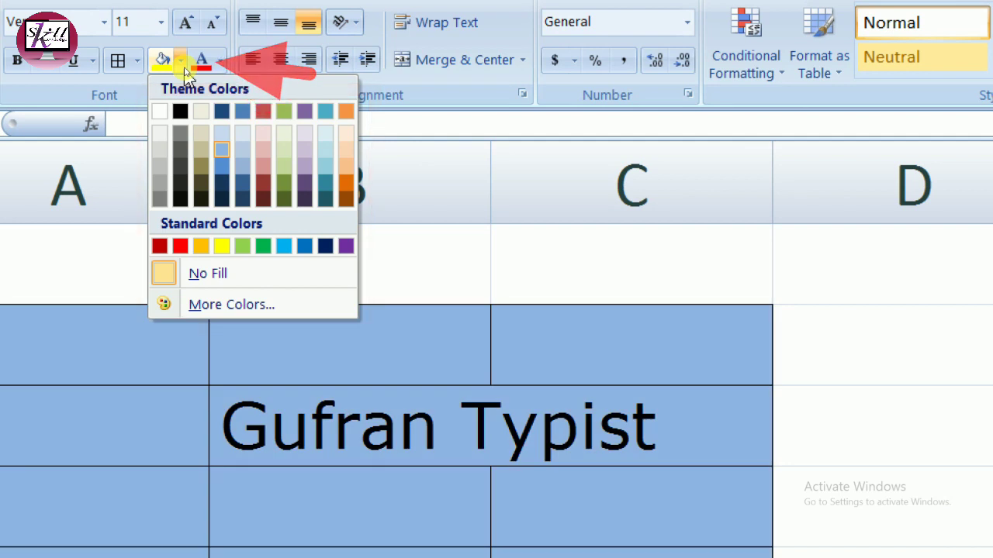
key(Return)
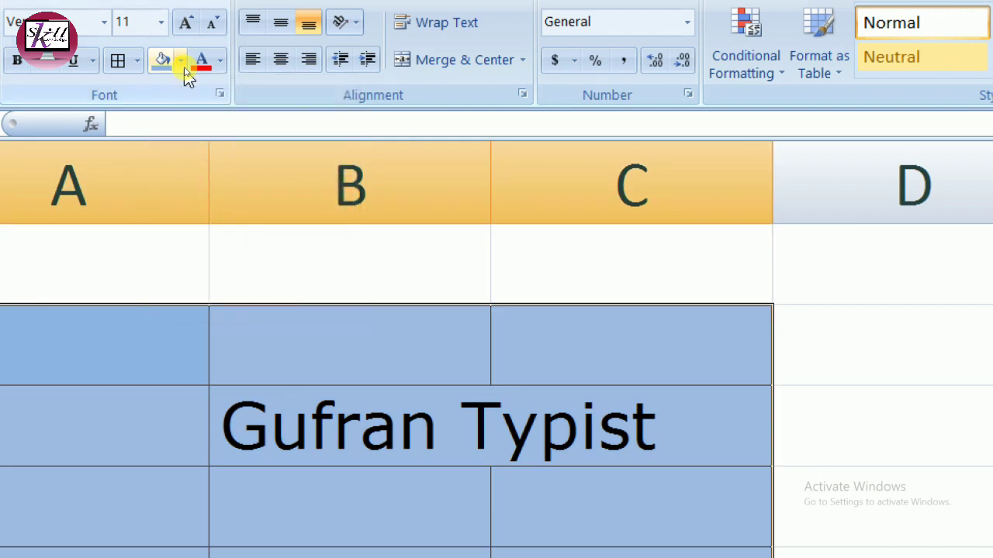
Open the font colour choices for the filled range A35:C38.
click(220, 67)
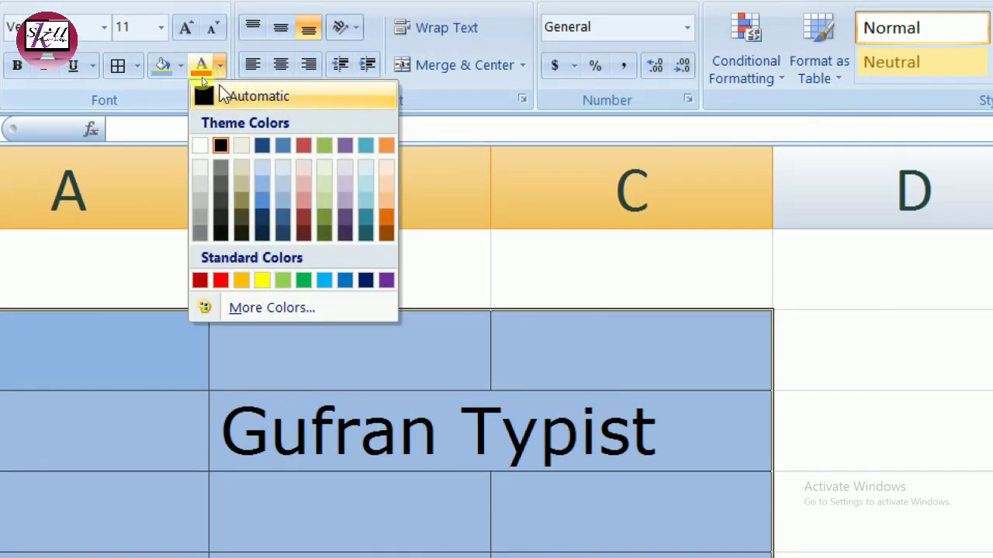